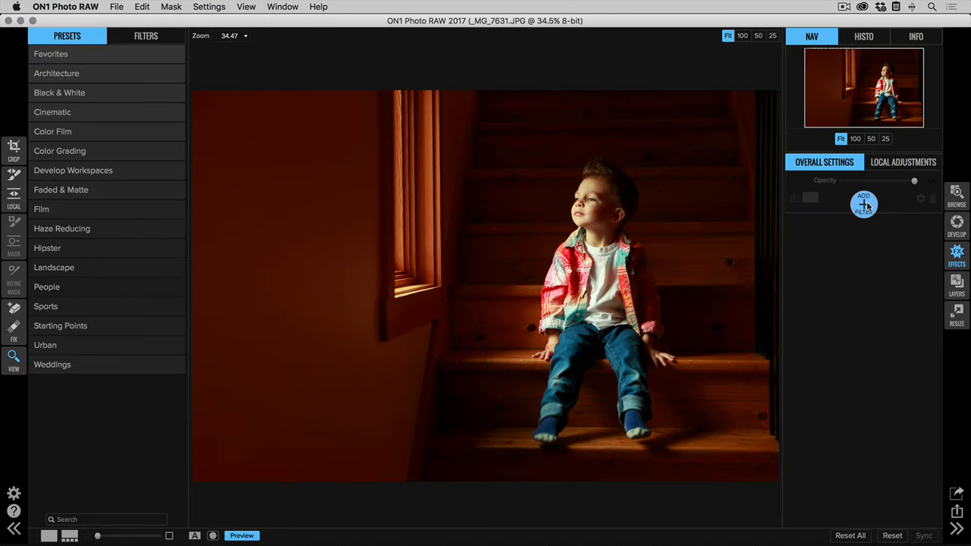
- Add a Textures filter using the Cool Concrete texture from the Walls category
click(866, 209)
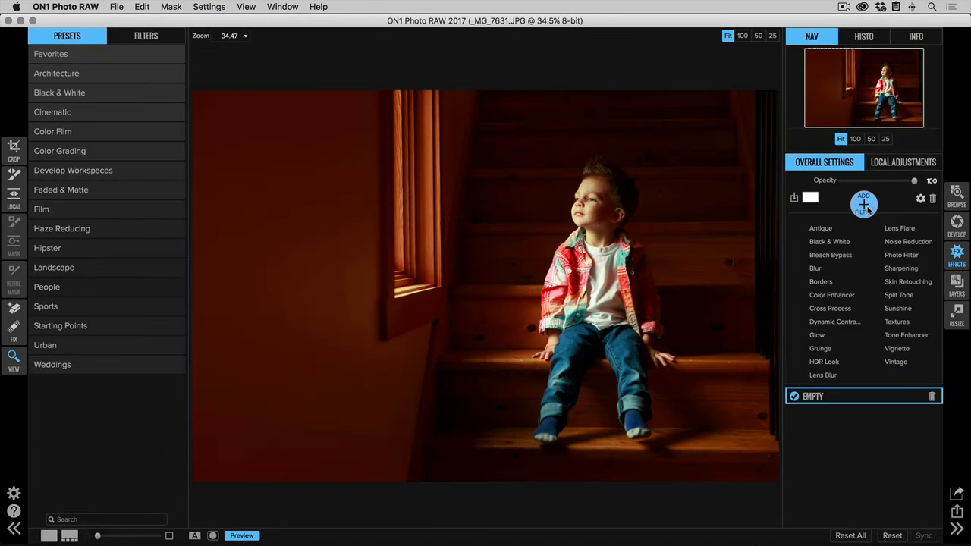
click(896, 324)
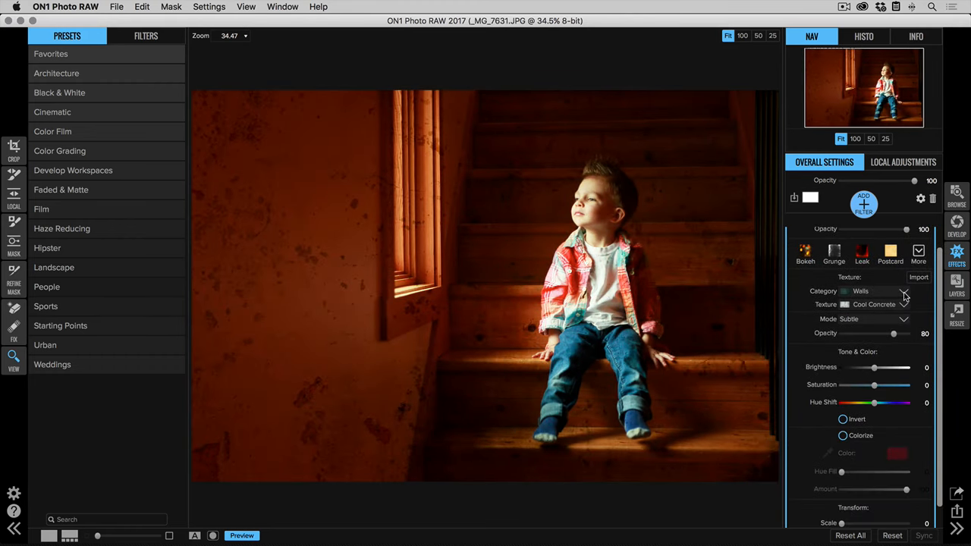
click(905, 293)
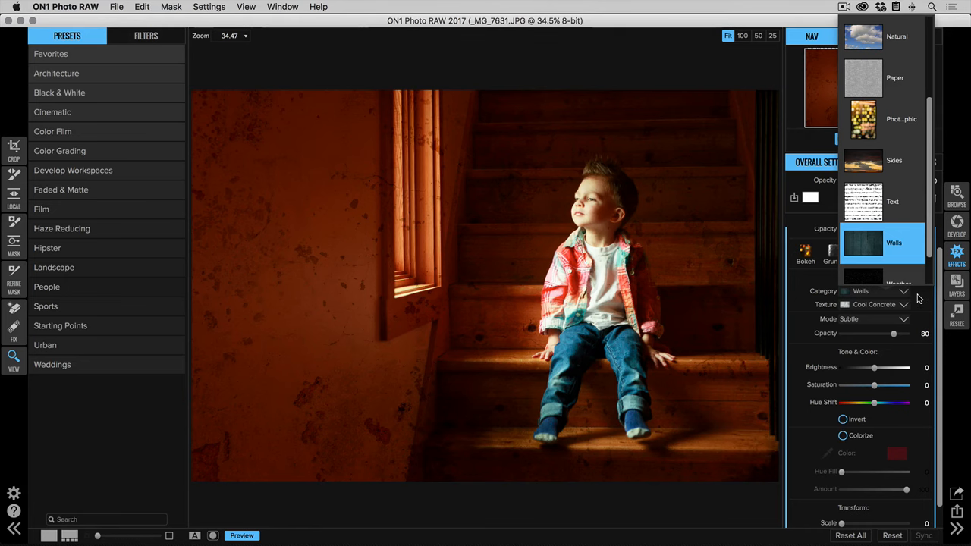
key(Down)
key(Up)
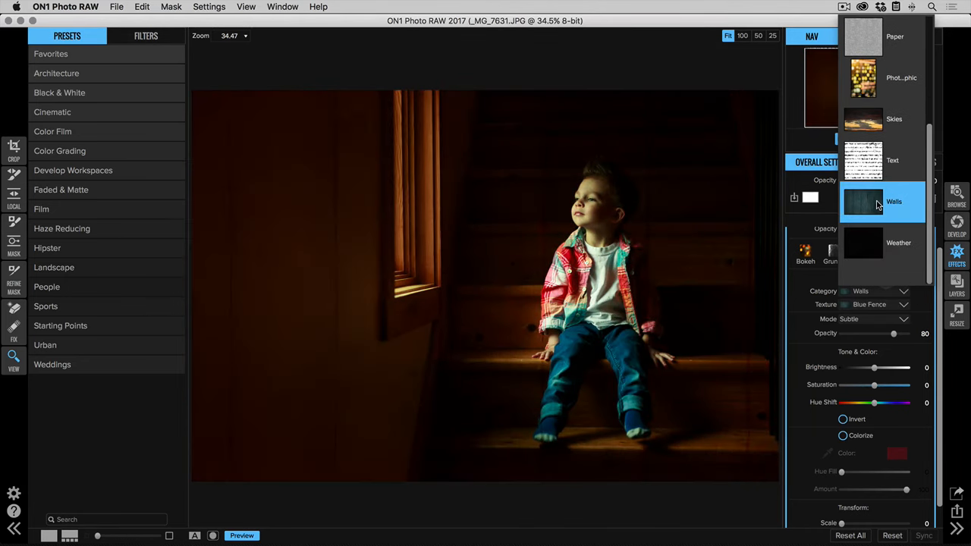
key(Return)
click(902, 306)
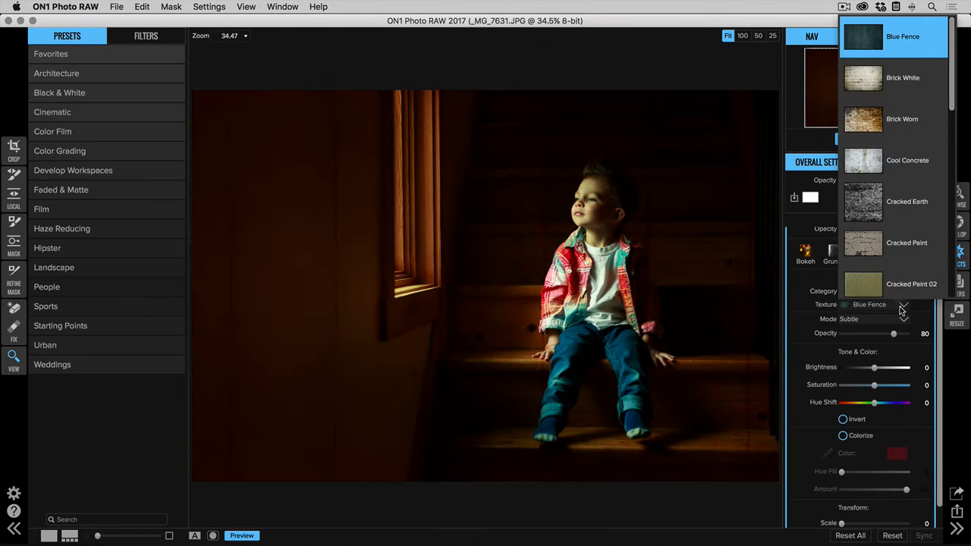
scroll(908, 265, down, 2)
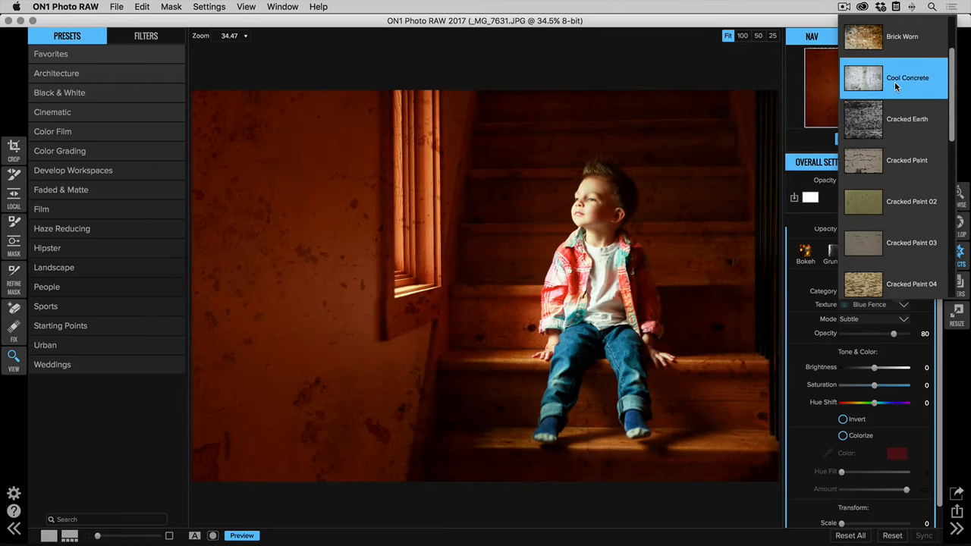
click(895, 81)
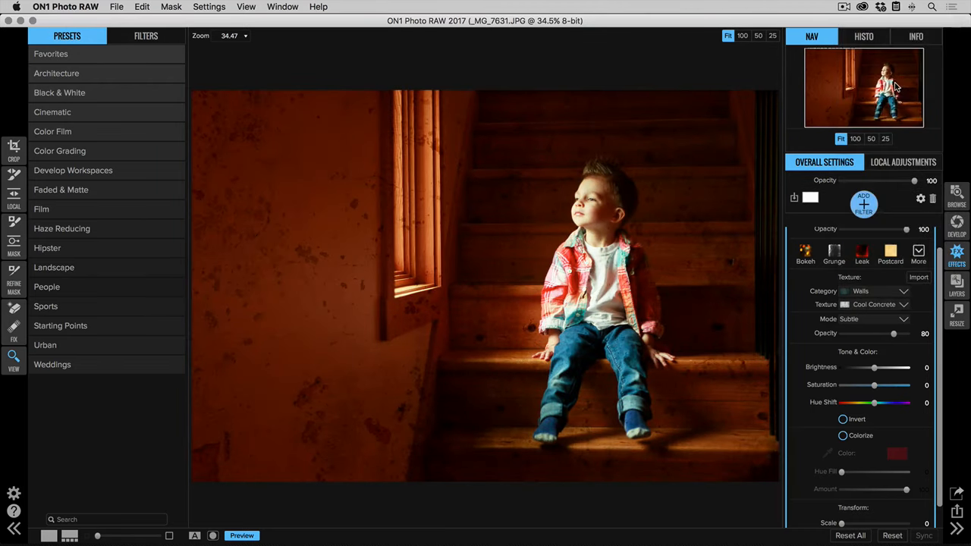
click(897, 320)
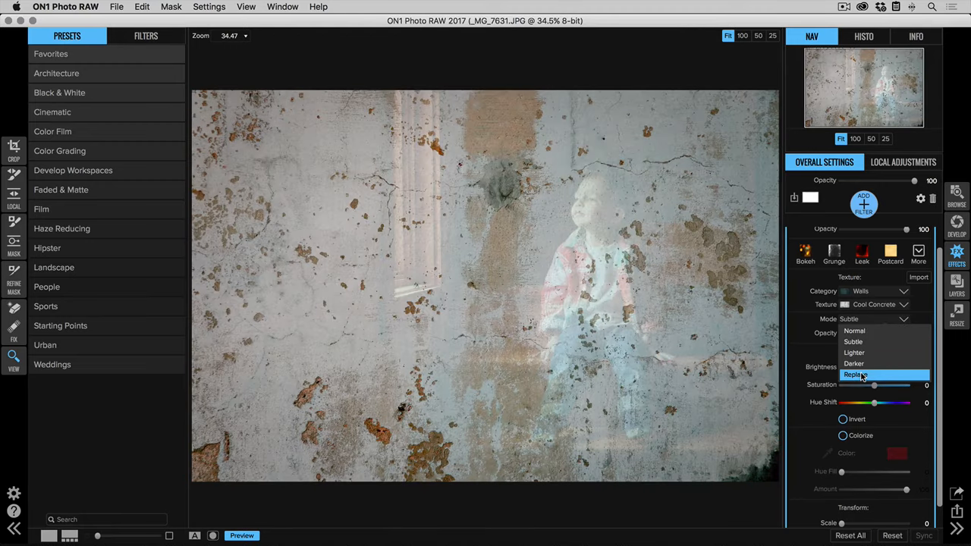
- Show the Cool Concrete texture in Replace mode at 100 opacity with saturation -100
click(862, 375)
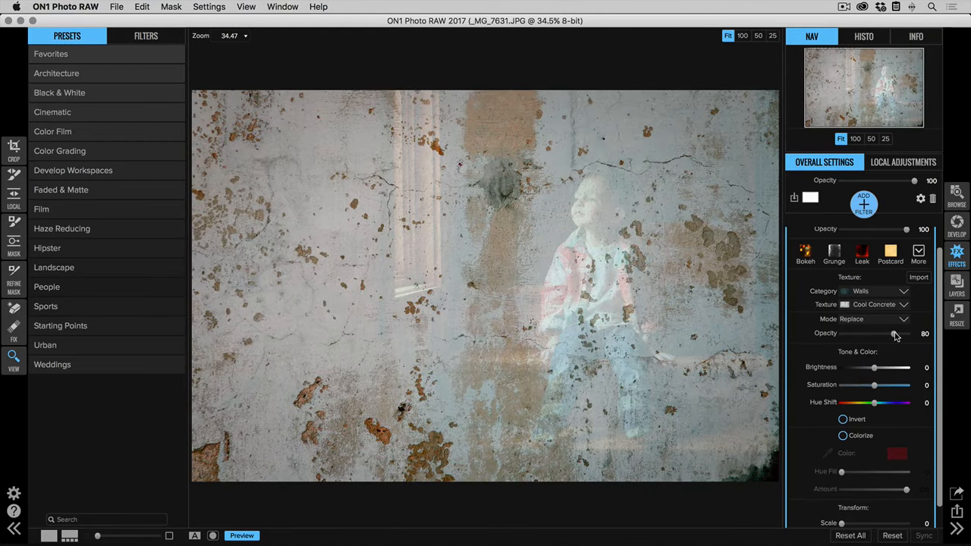
drag(895, 336, 915, 335)
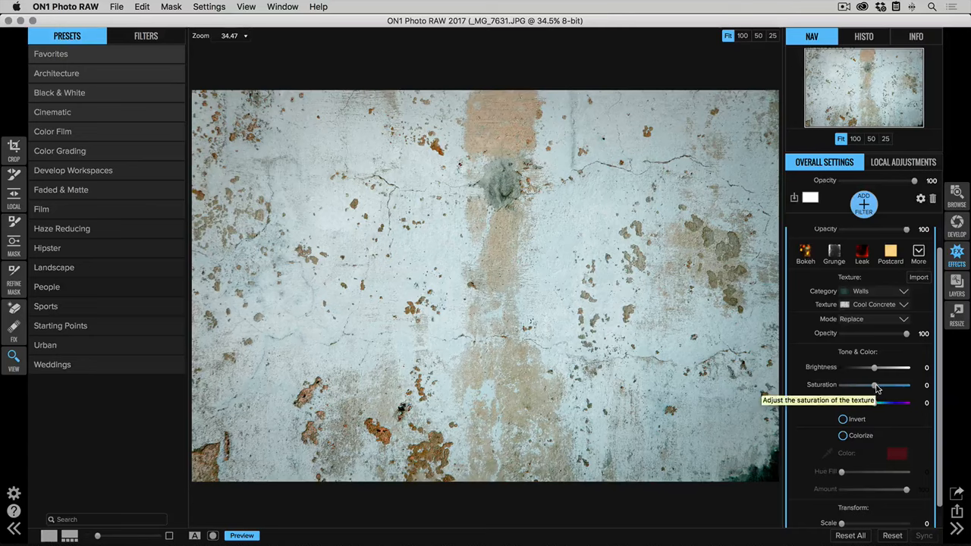
drag(876, 389, 820, 387)
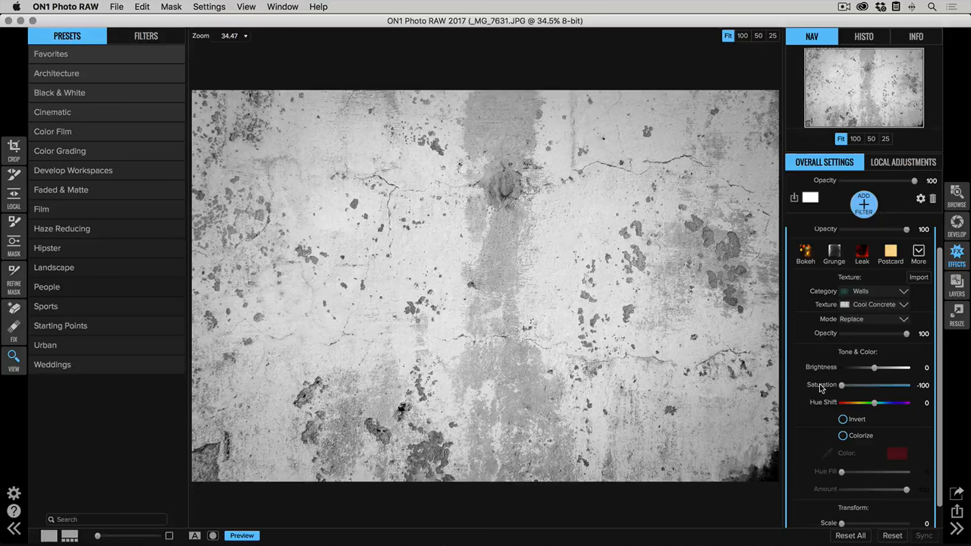
click(884, 320)
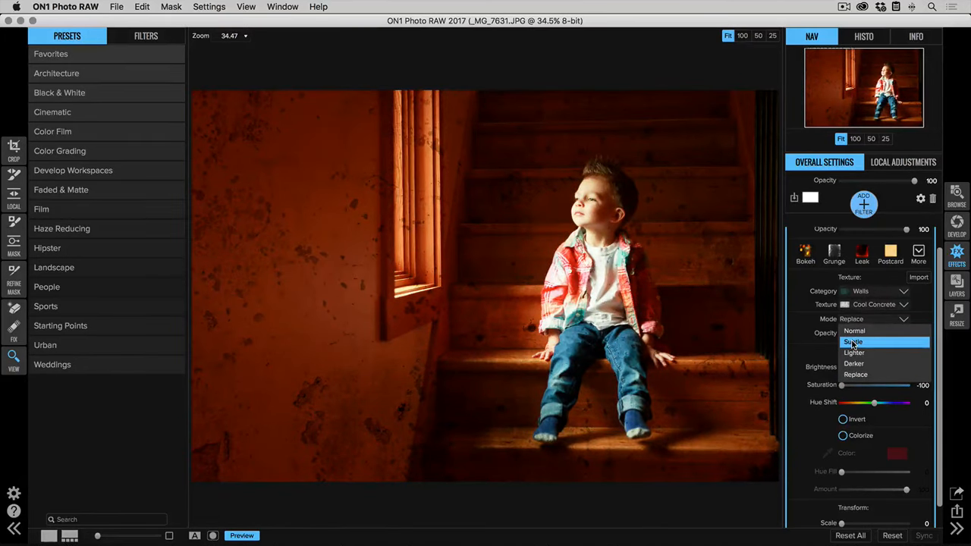
- Blend the concrete texture in Subtle mode at 40 opacity and -36 brightness
click(854, 343)
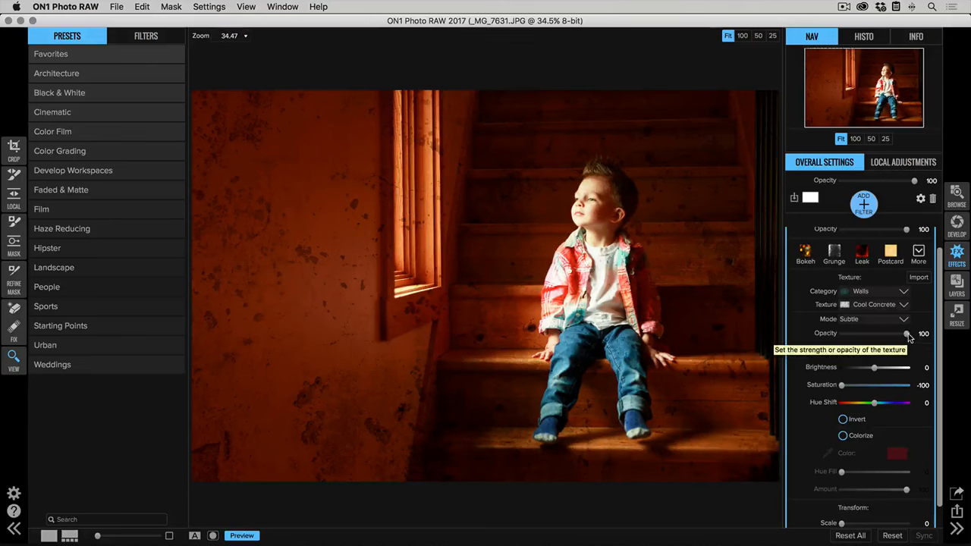
drag(908, 334, 868, 340)
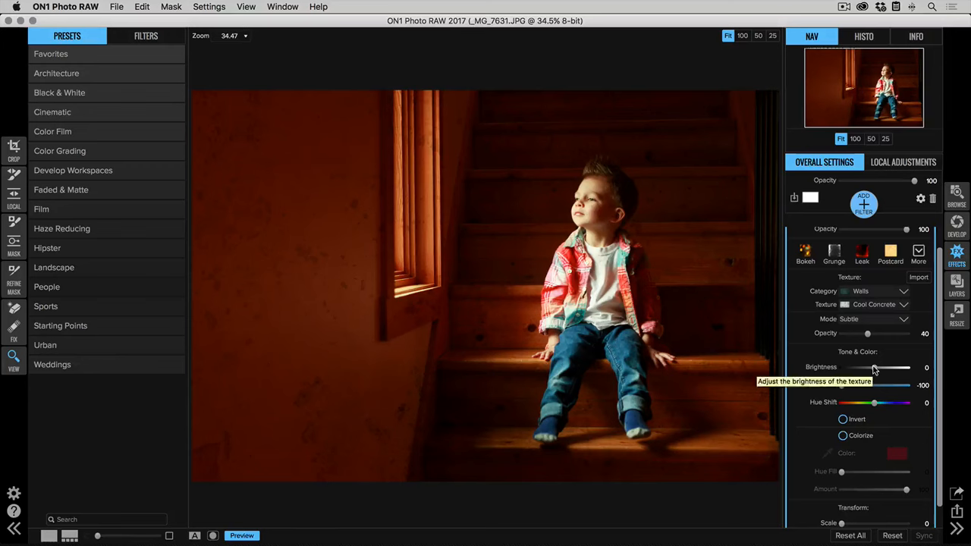
drag(874, 369, 855, 371)
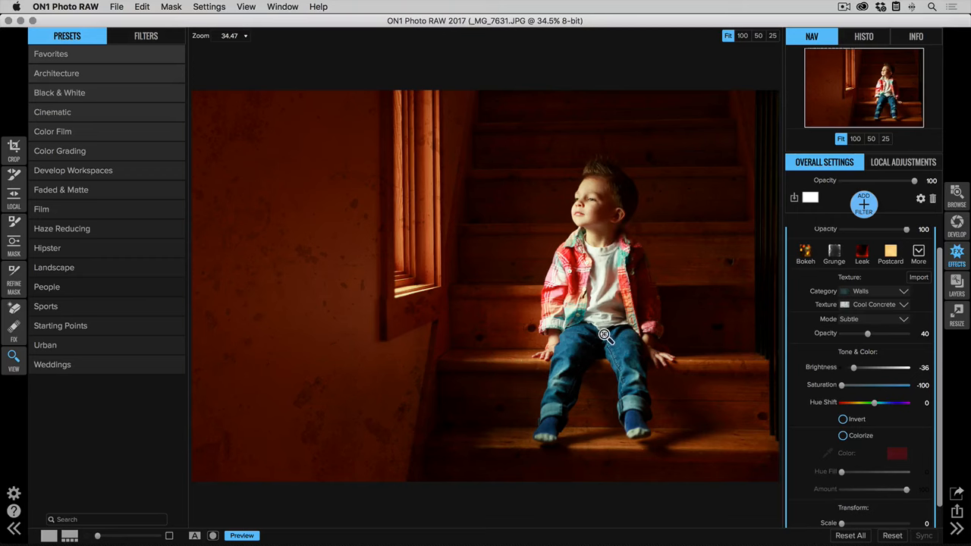
click(14, 225)
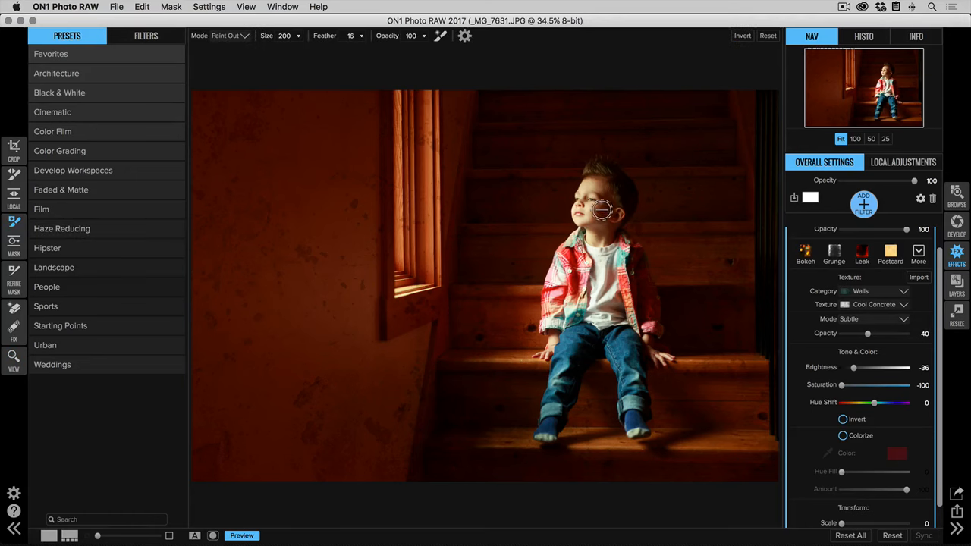
- Enlarge the texture's Paint Out masking brush to size 250 for masking the boy
key(bracketright)
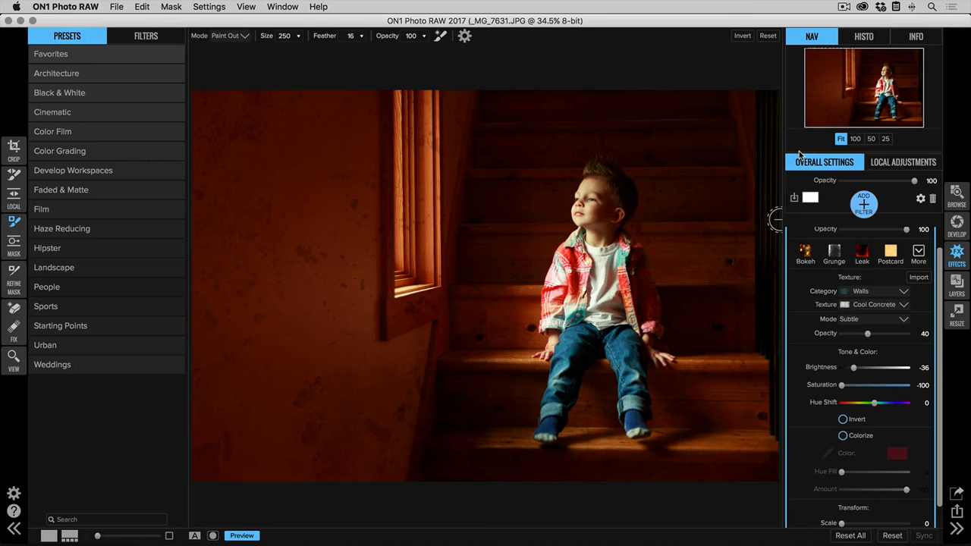
scroll(867, 300, up, 2)
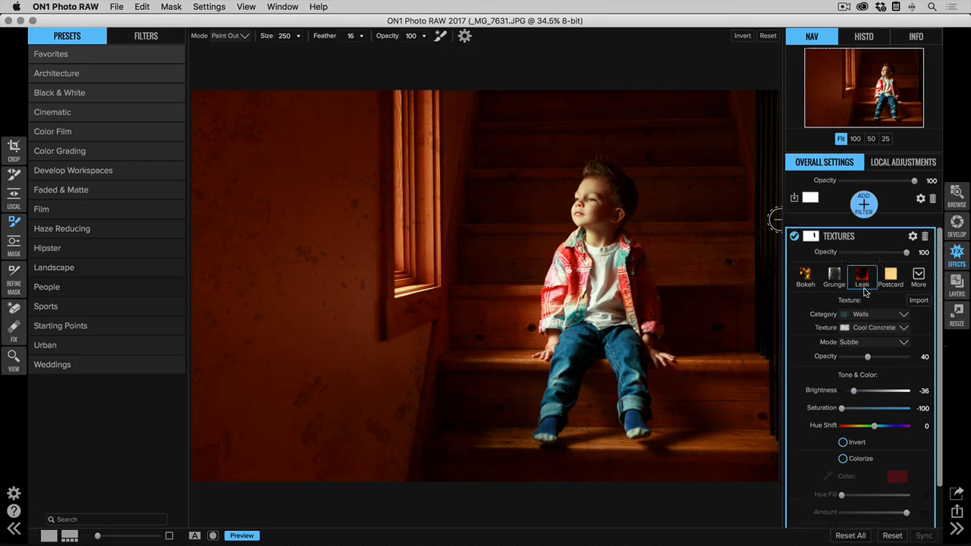
- Add a Vignette filter with the Subtle look
click(864, 205)
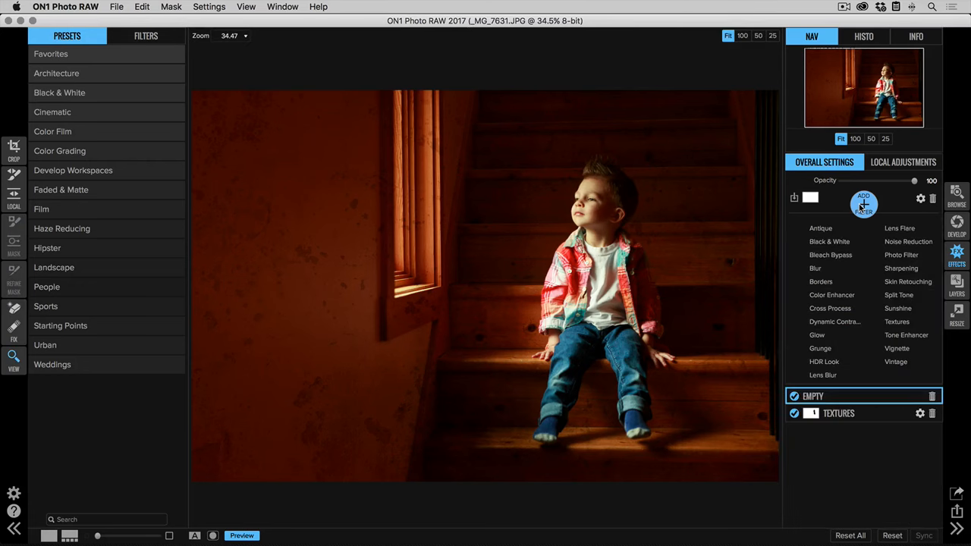
click(897, 349)
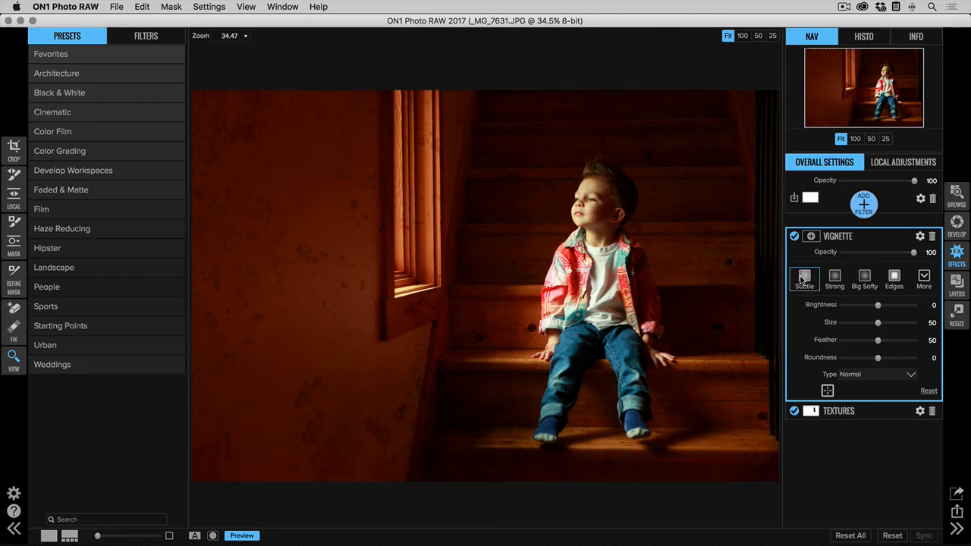
click(804, 278)
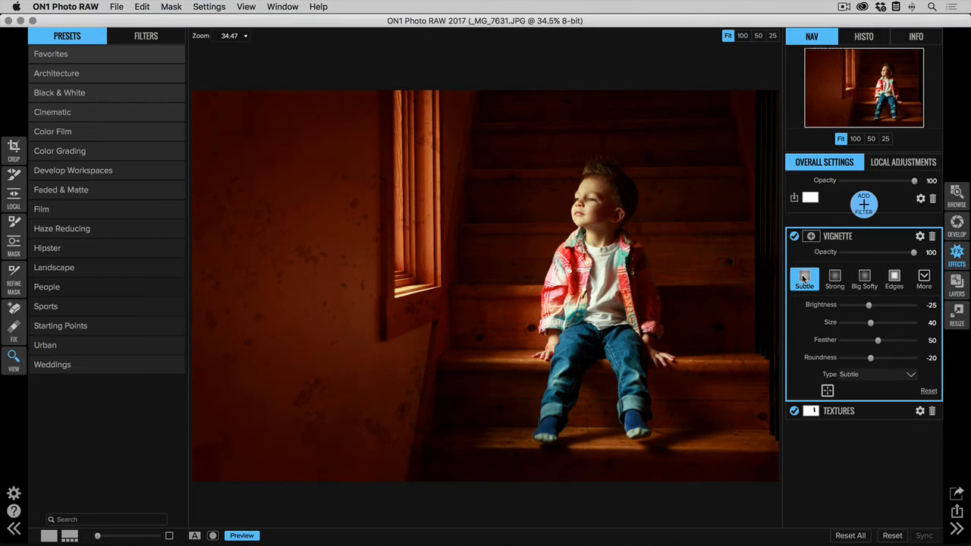
- Add a Sharpening filter using the Portrait Sharpen style
click(867, 205)
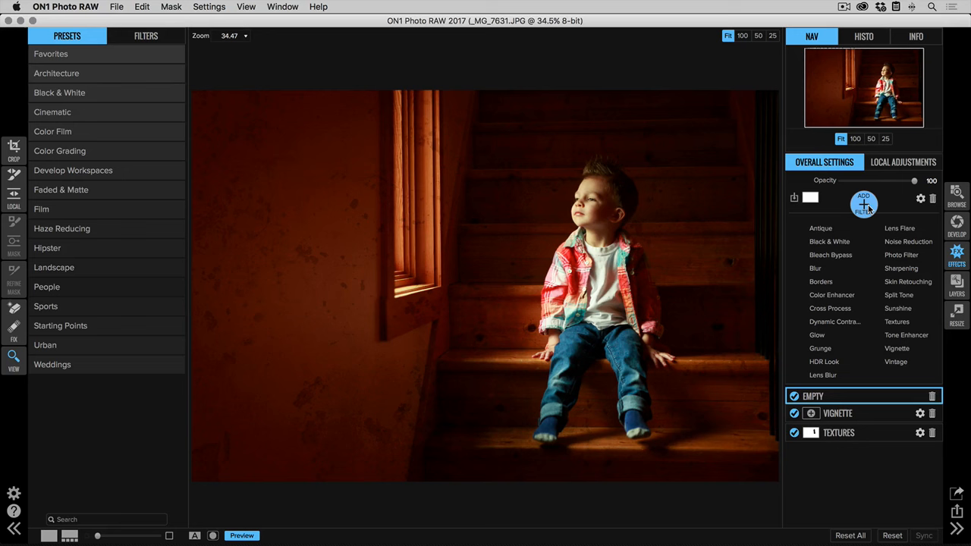
click(905, 269)
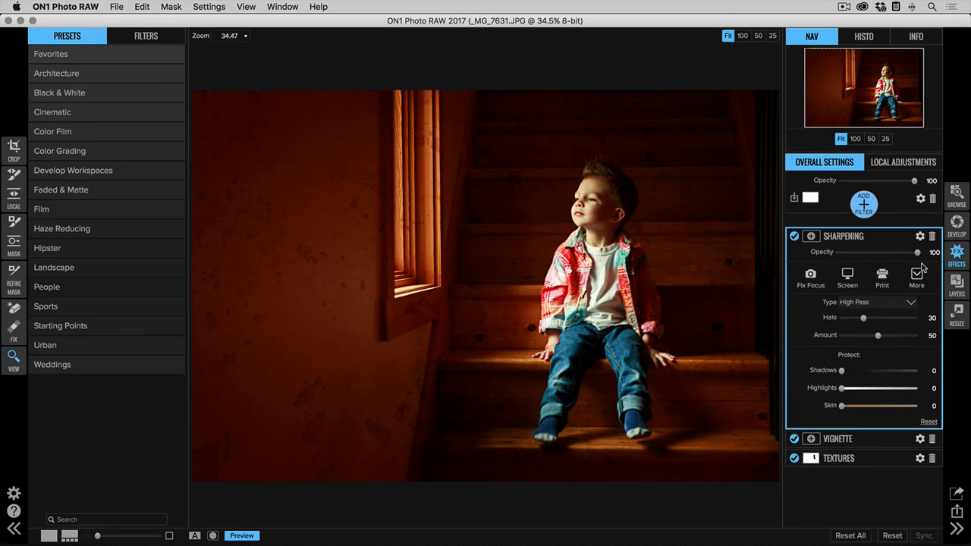
click(918, 277)
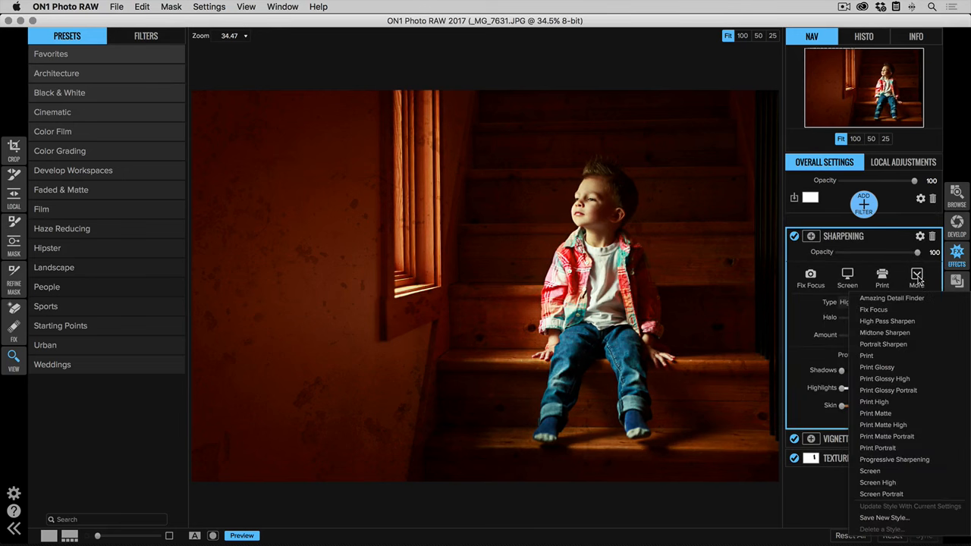
click(896, 346)
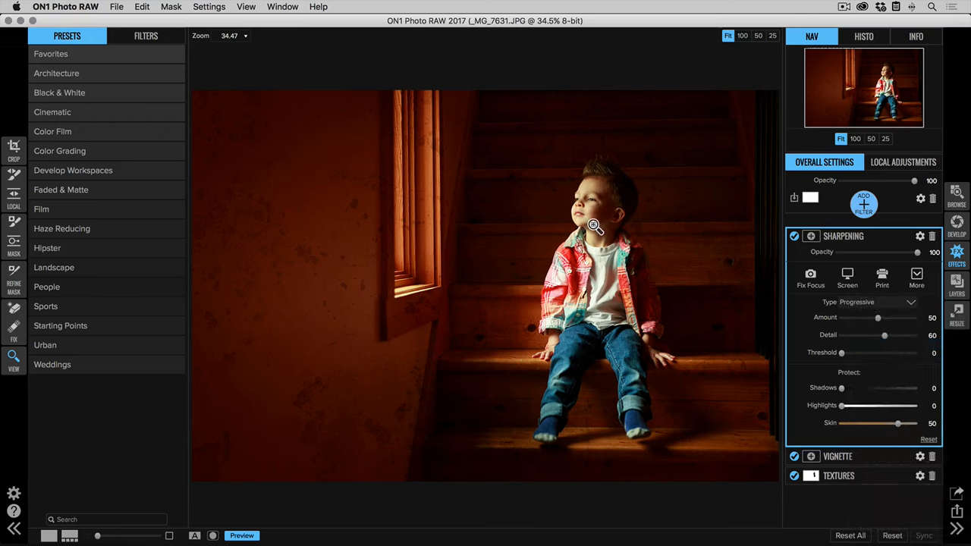
click(859, 478)
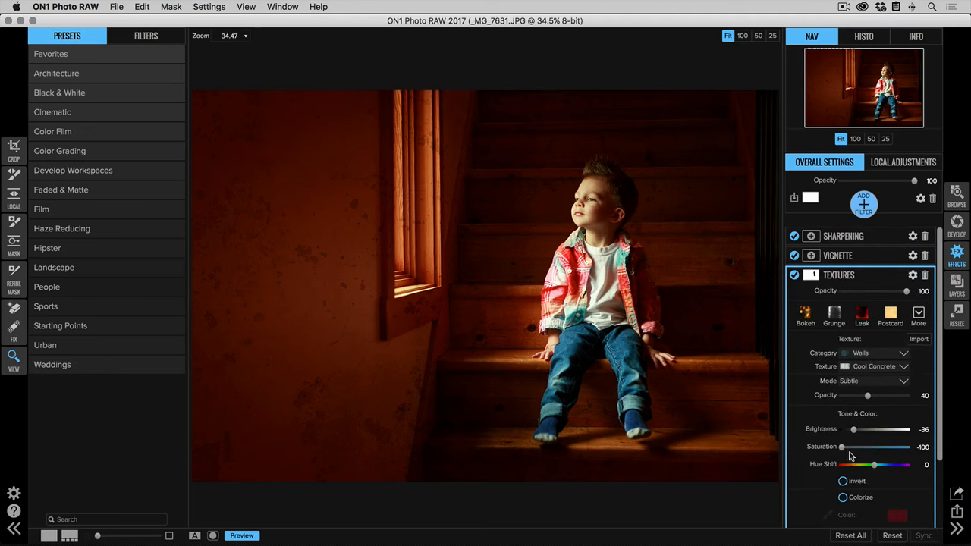
- Copy the Textures mask onto the Sharpening filter and invert it to cover the boy
click(812, 276)
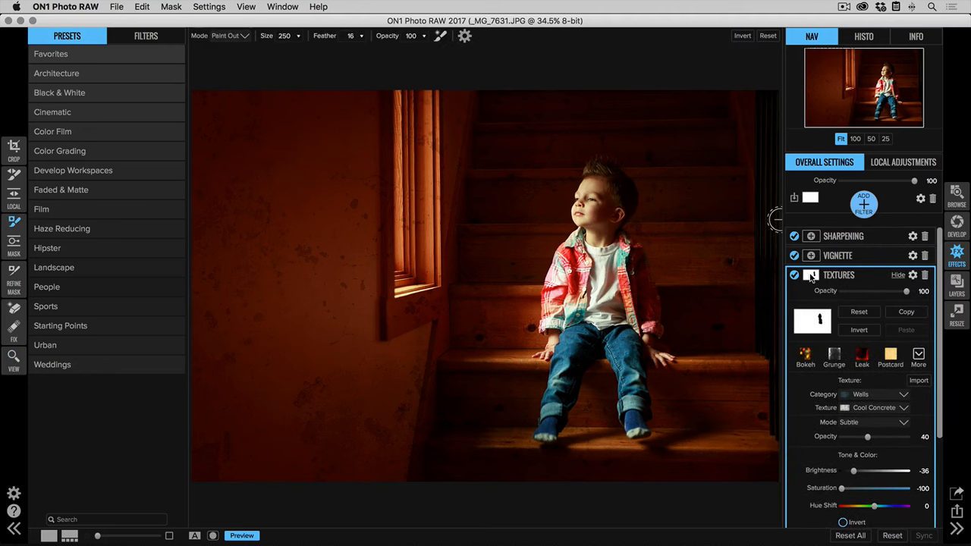
click(909, 315)
click(875, 240)
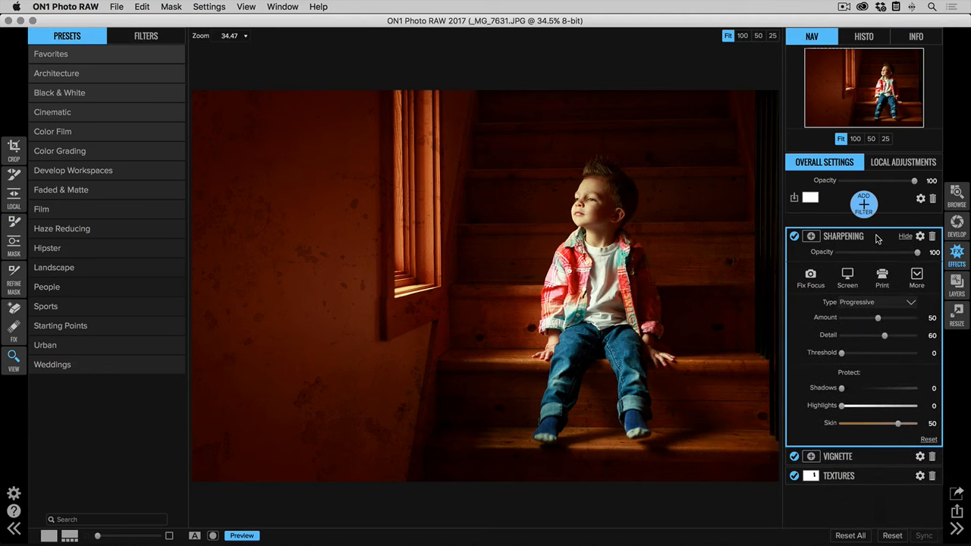
click(811, 238)
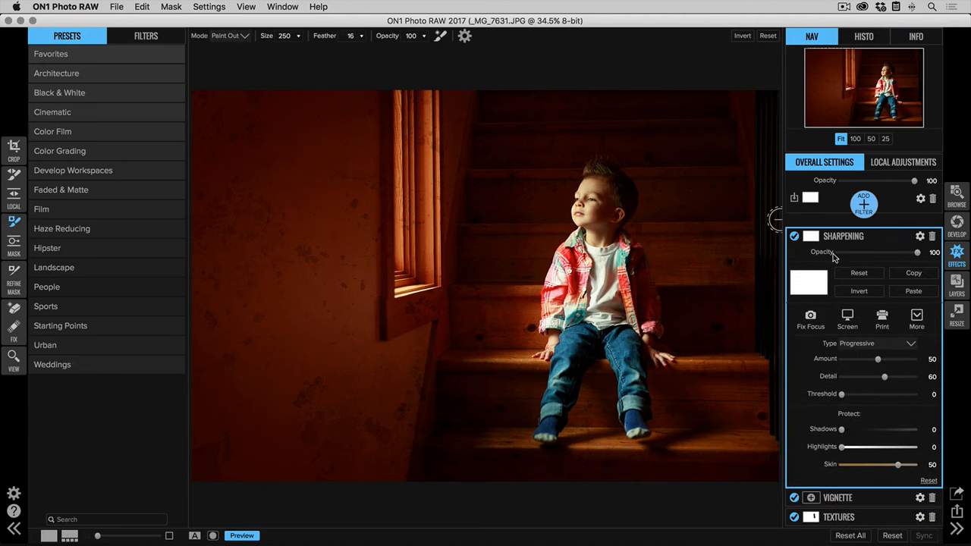
click(913, 293)
click(862, 295)
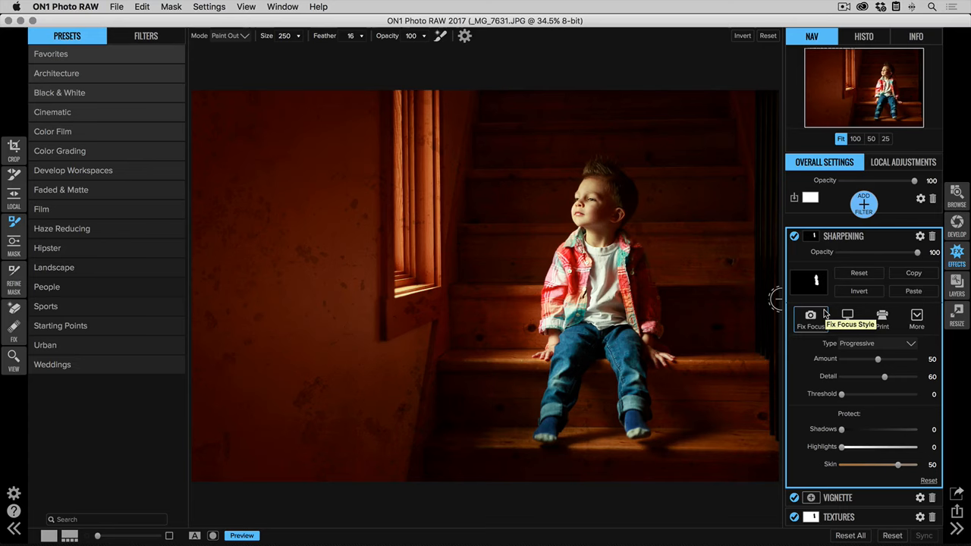
click(243, 535)
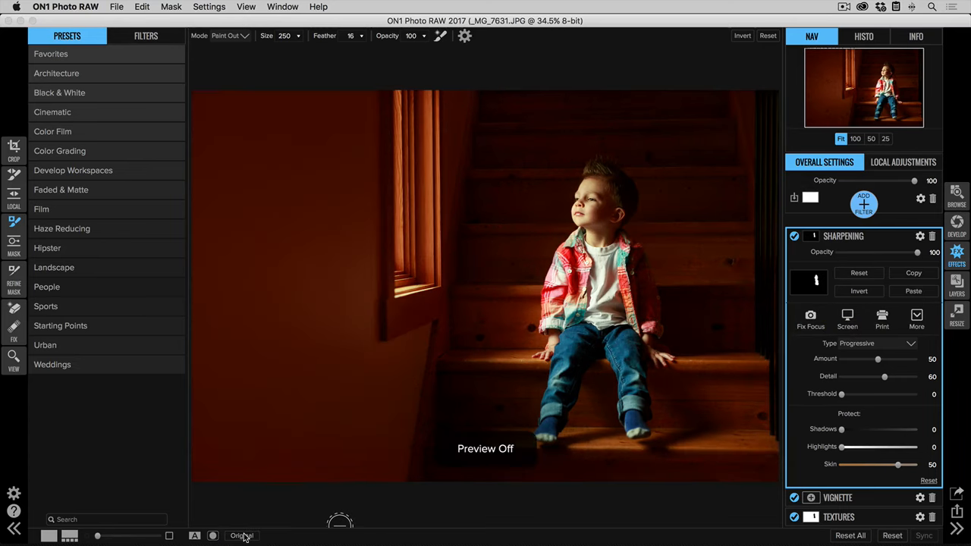
click(243, 536)
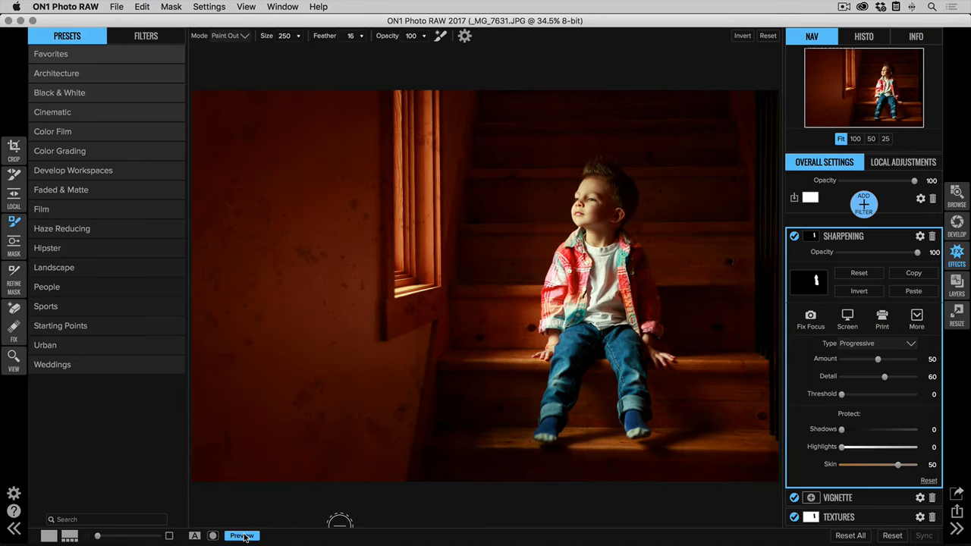